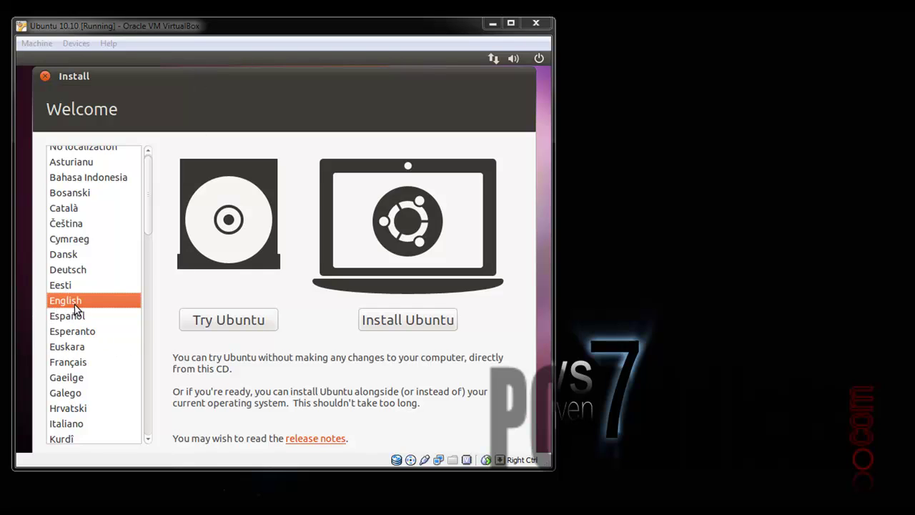
Start installing Ubuntu in English, enabling update downloads during installation and the third-party software.
{"action": "left_click", "coordinate": [399, 324]}
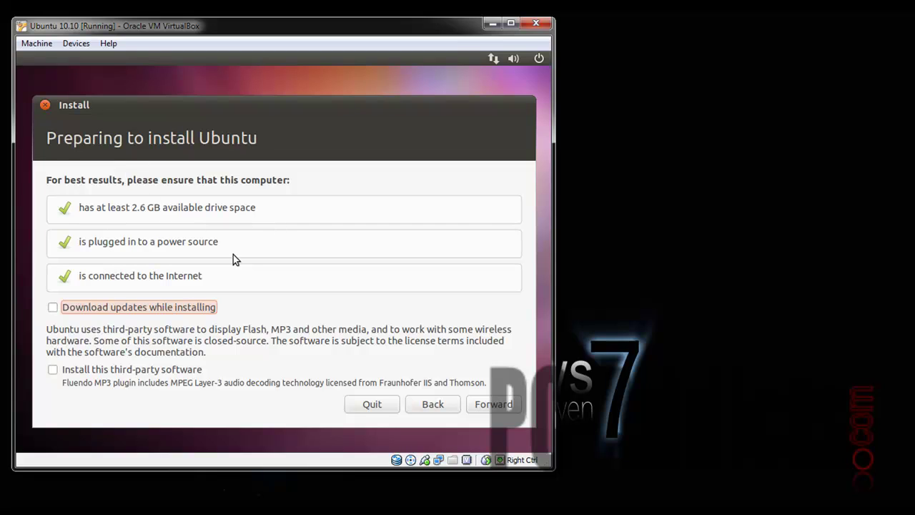
{"action": "left_click", "coordinate": [149, 312]}
{"action": "left_click", "coordinate": [60, 370]}
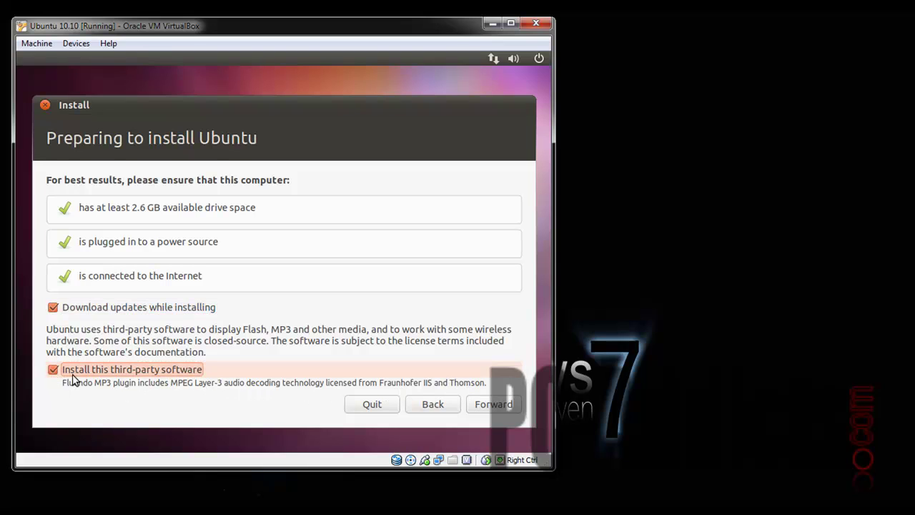
{"action": "left_click", "coordinate": [498, 405]}
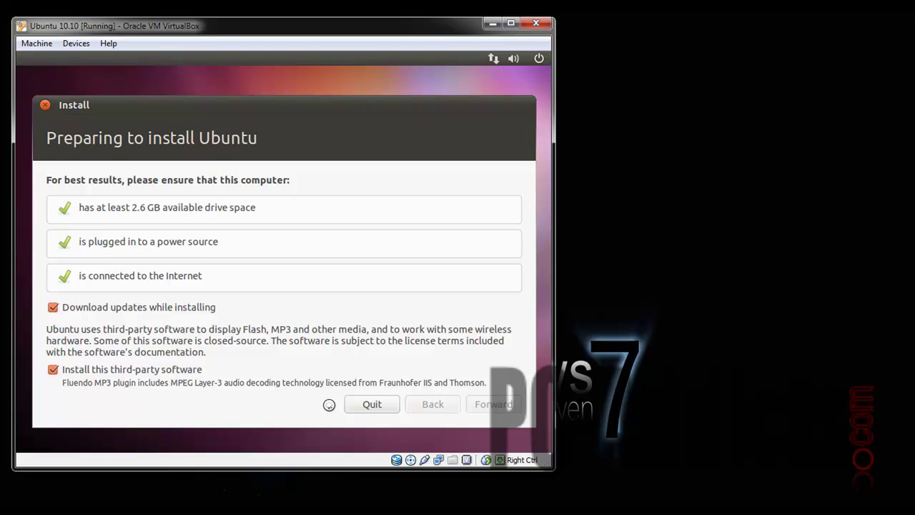
Allocate the drive space by erasing and using the entire 10.7 GB VBOX hard disk, and begin the installation.
{"action": "left_click", "coordinate": [524, 375]}
{"action": "key", "text": "Return"}
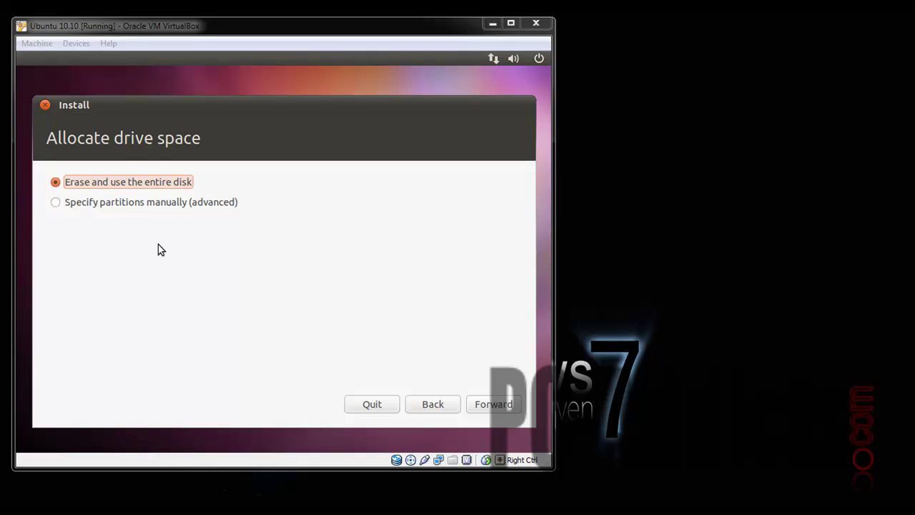
{"action": "left_click", "coordinate": [483, 405]}
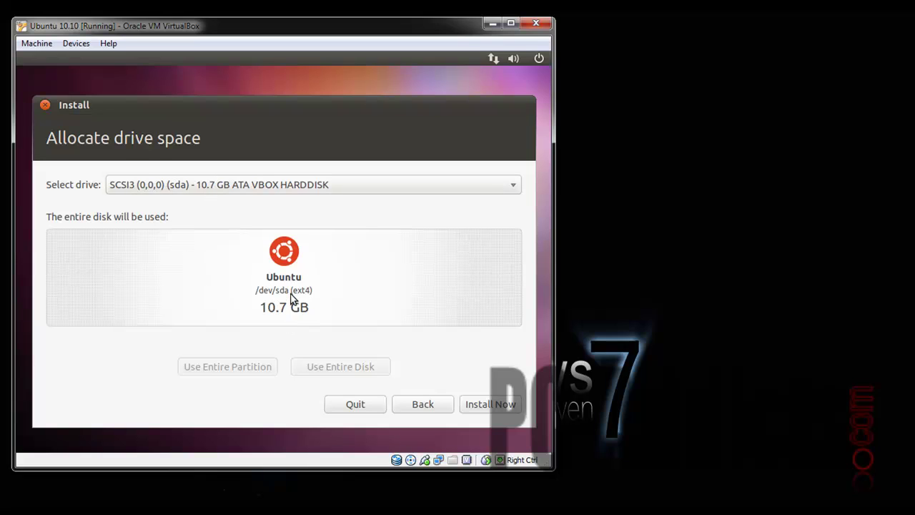
{"action": "left_click", "coordinate": [488, 406]}
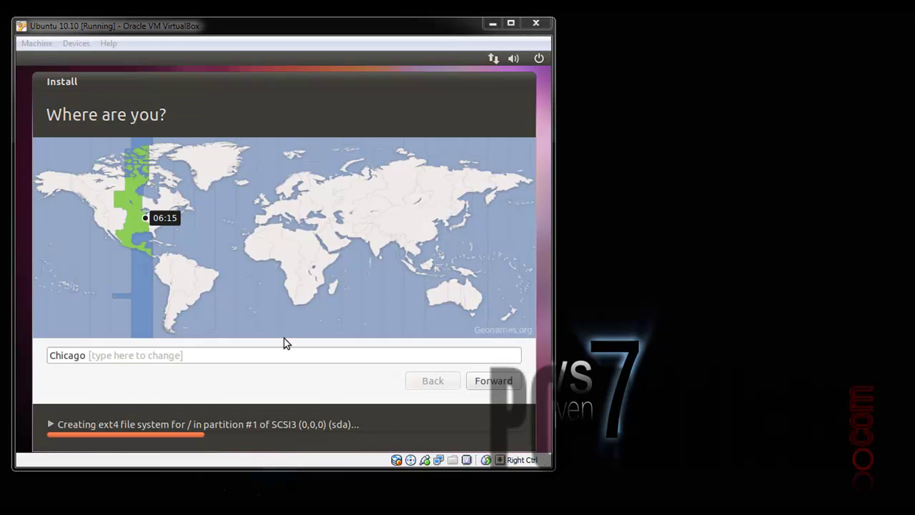
Accept Chicago as the location and USA as the keyboard layout.
{"action": "left_click", "coordinate": [503, 385]}
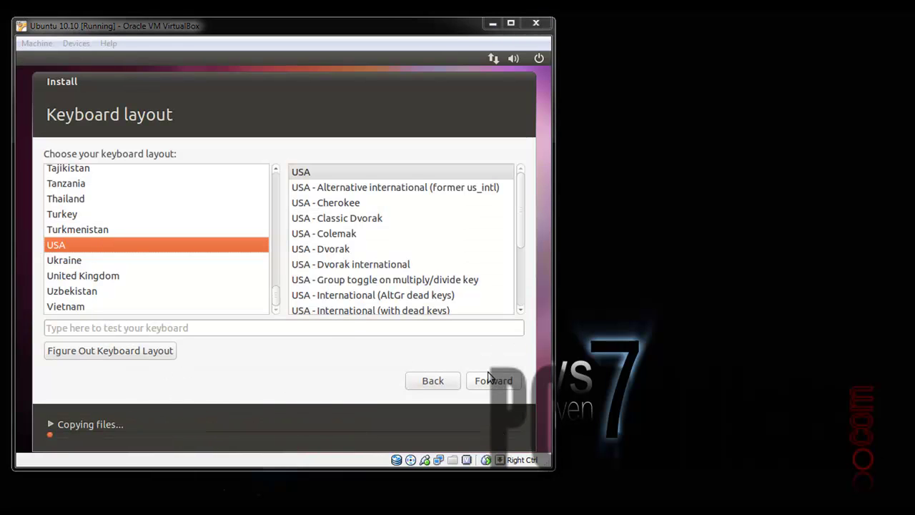
{"action": "left_click", "coordinate": [500, 386]}
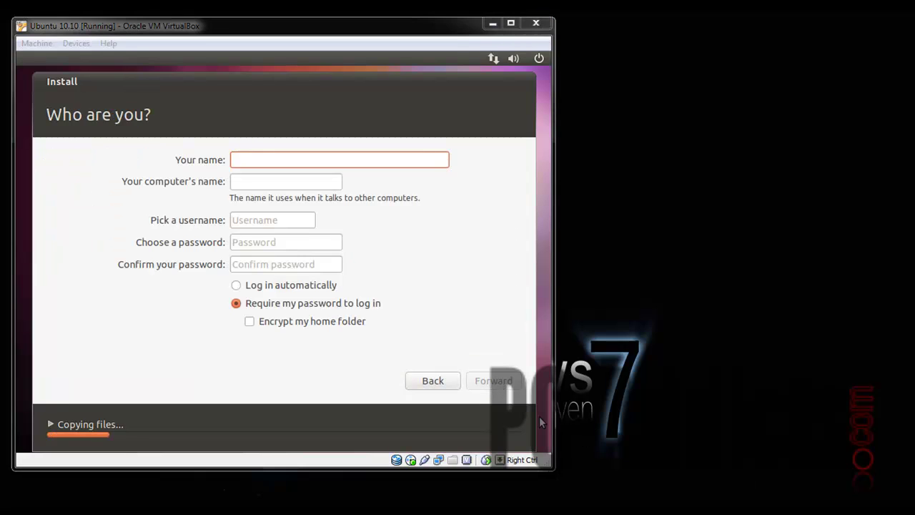
Enter the user's name and set the computer's name to ubuntu-vm1.
{"action": "left_click", "coordinate": [238, 157]}
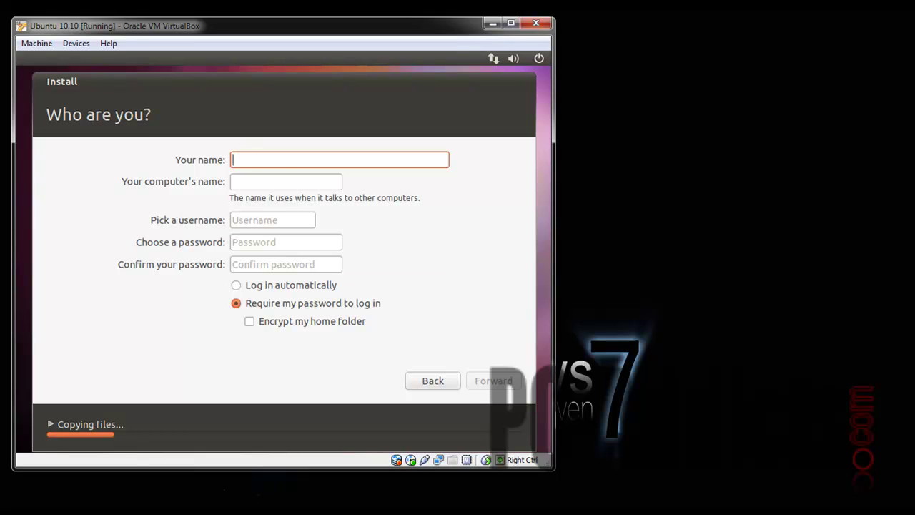
{"action": "type", "text": "Chris"}
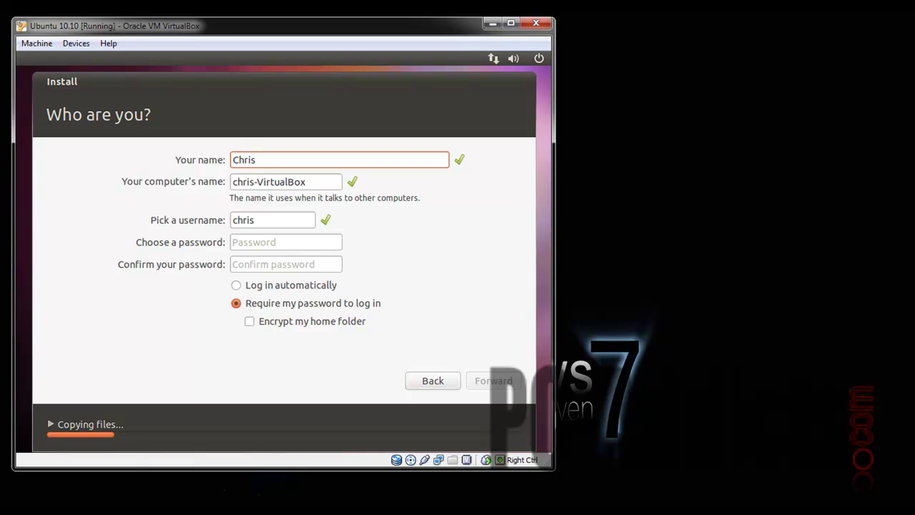
{"action": "key", "text": "Tab"}
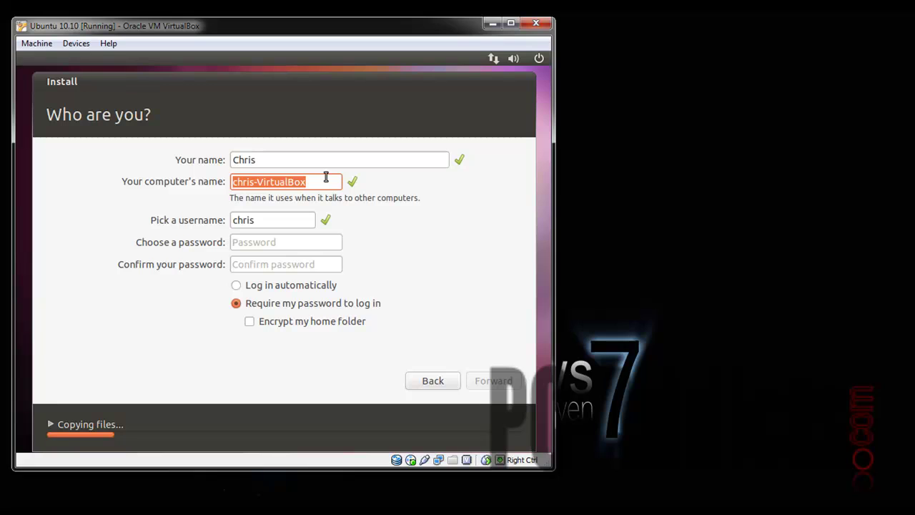
{"action": "type", "text": "ubuntu-"}
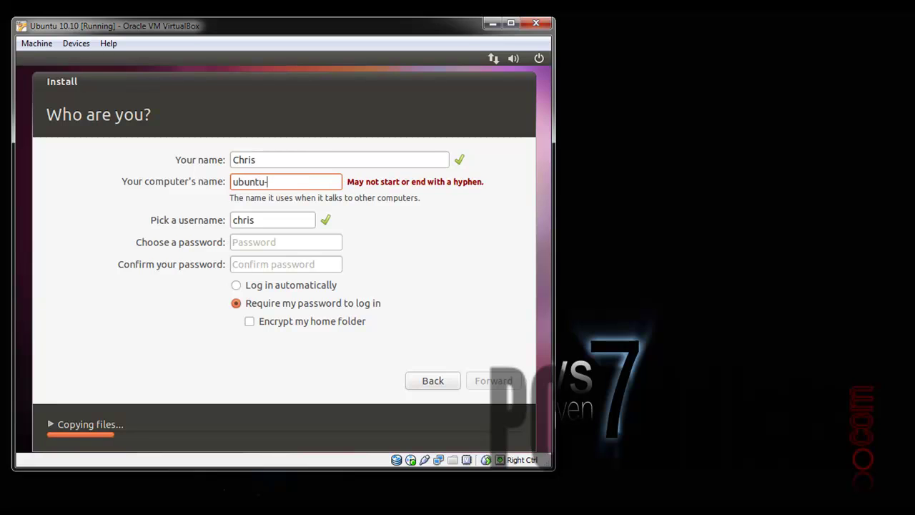
{"action": "type", "text": "vm1"}
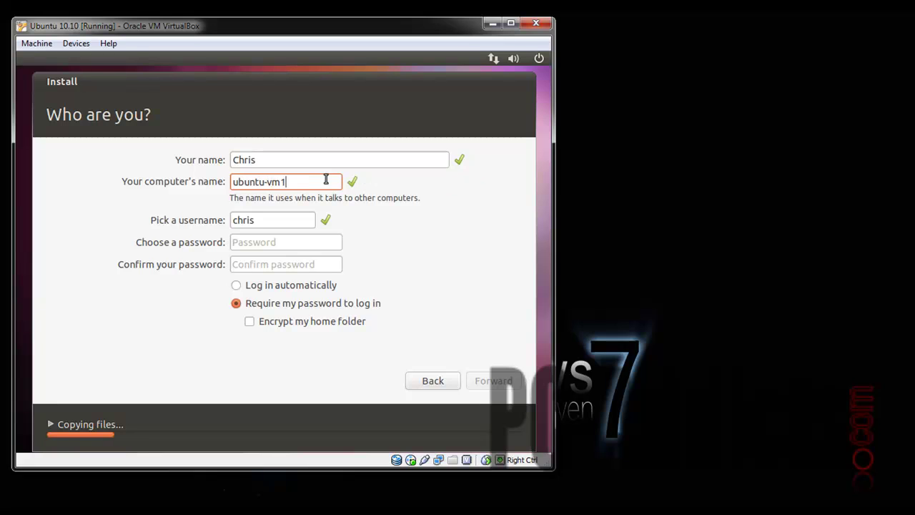
Replace the suggested username with the user's own account username.
{"action": "left_click_drag", "start_coordinate": [249, 220], "coordinate": [212, 216]}
{"action": "key", "text": "BackSpace"}
{"action": "key", "text": "Delete"}
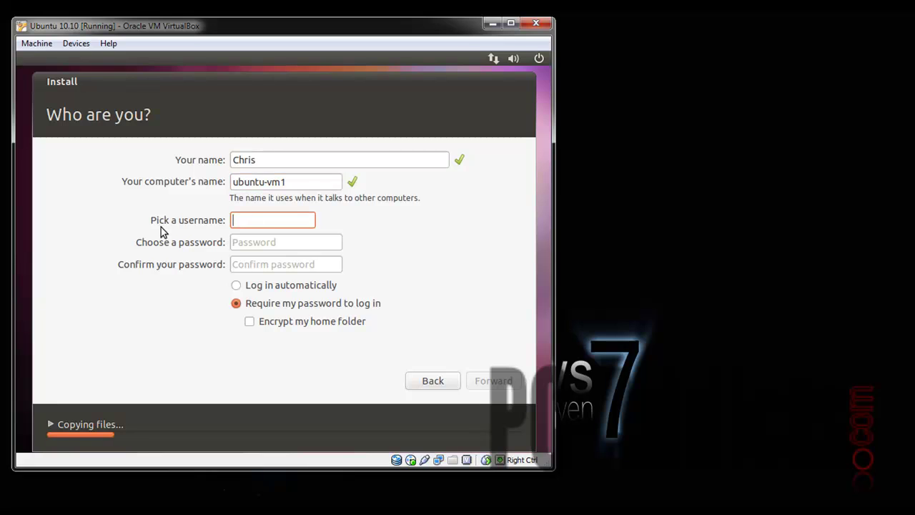
{"action": "type", "text": "cdavis"}
Enter and confirm the account password, keep it required for login, and submit the user details.
{"action": "left_click", "coordinate": [234, 244]}
{"action": "type", "text": "*******"}
{"action": "key", "text": "Tab"}
{"action": "type", "text": "*******"}
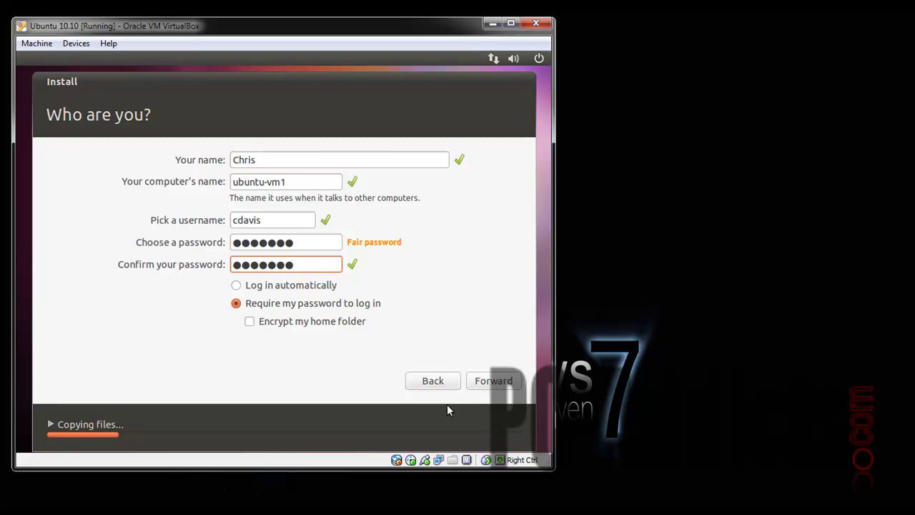
{"action": "left_click", "coordinate": [501, 381]}
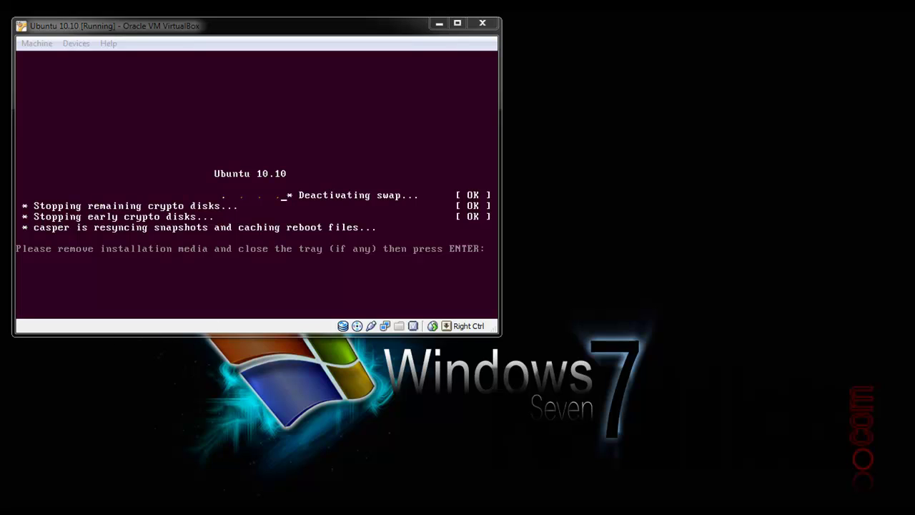
Restart into the installed Ubuntu system and log in to the new account with its password.
{"action": "key", "text": "Return"}
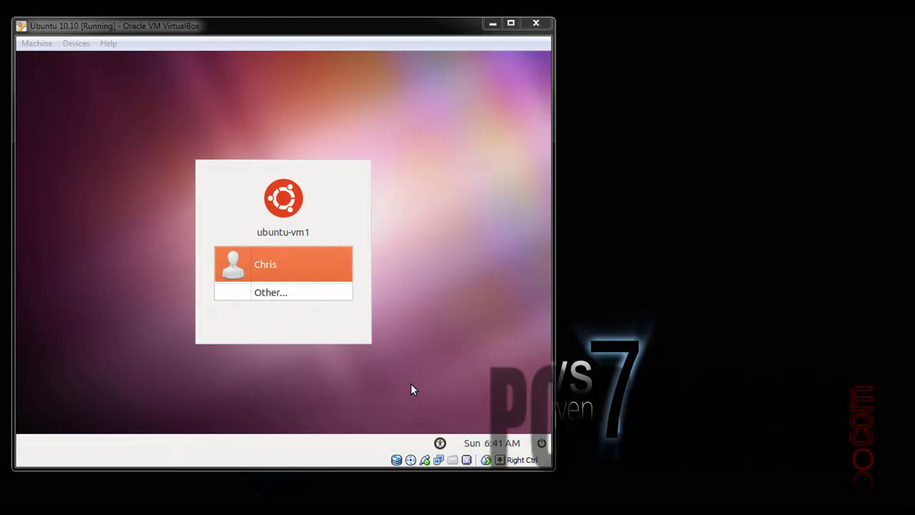
{"action": "left_click", "coordinate": [306, 269]}
{"action": "type", "text": "•••••"}
{"action": "key", "text": "Return"}
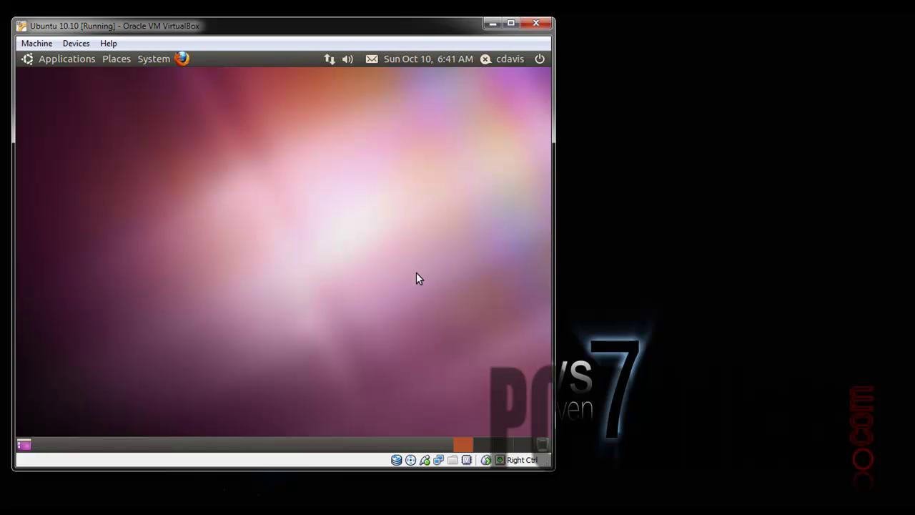
Look up the option for installing Guest Additions among the virtual machine's device options.
{"action": "left_click", "coordinate": [78, 46]}
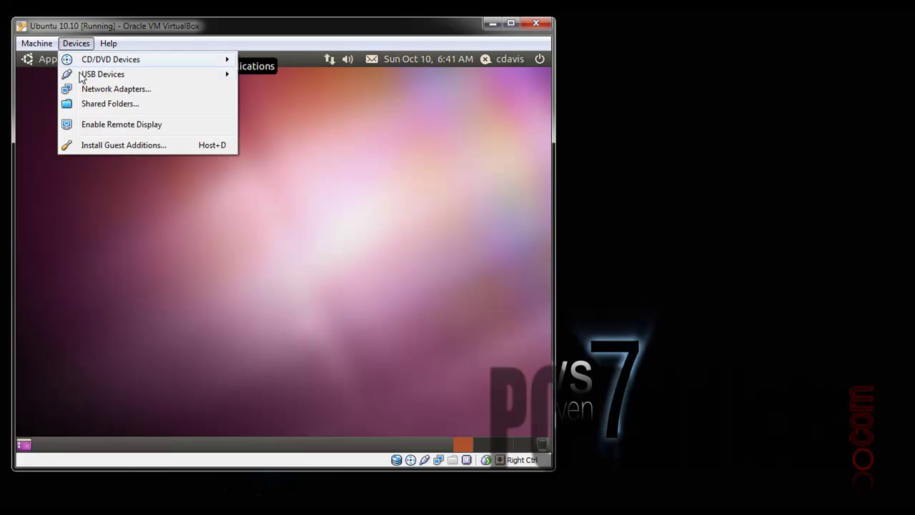
{"action": "left_click", "coordinate": [116, 145]}
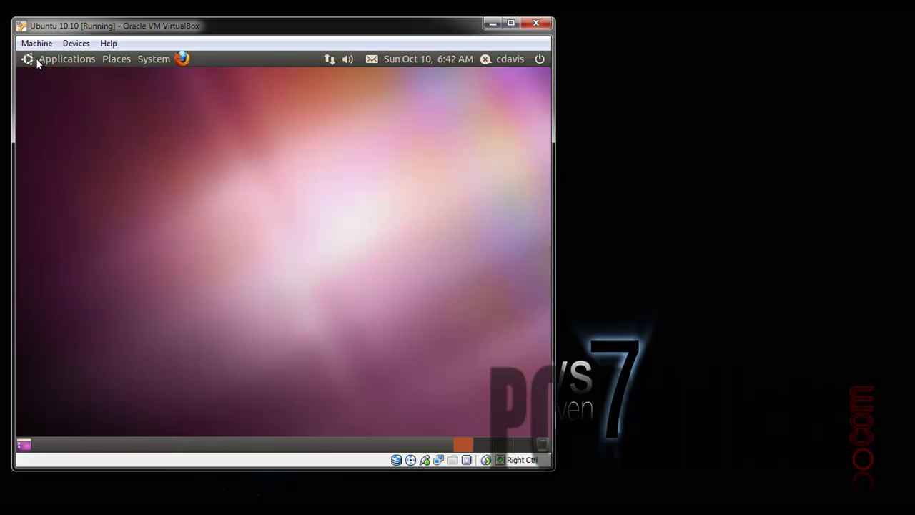
Examine the preinstalled applications in the Accessories, Games, Graphics, Internet, Office and Sound & Video categories.
{"action": "left_click", "coordinate": [56, 59]}
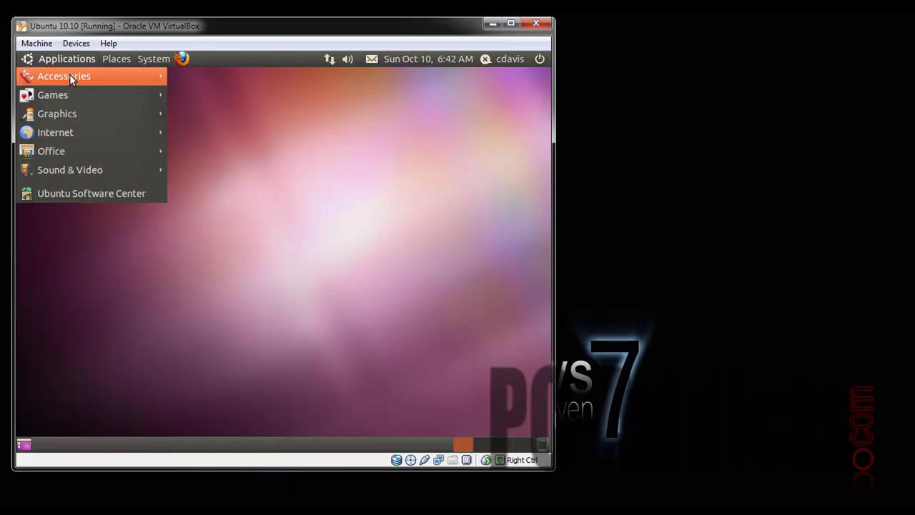
{"action": "mouse_move", "coordinate": [71, 79]}
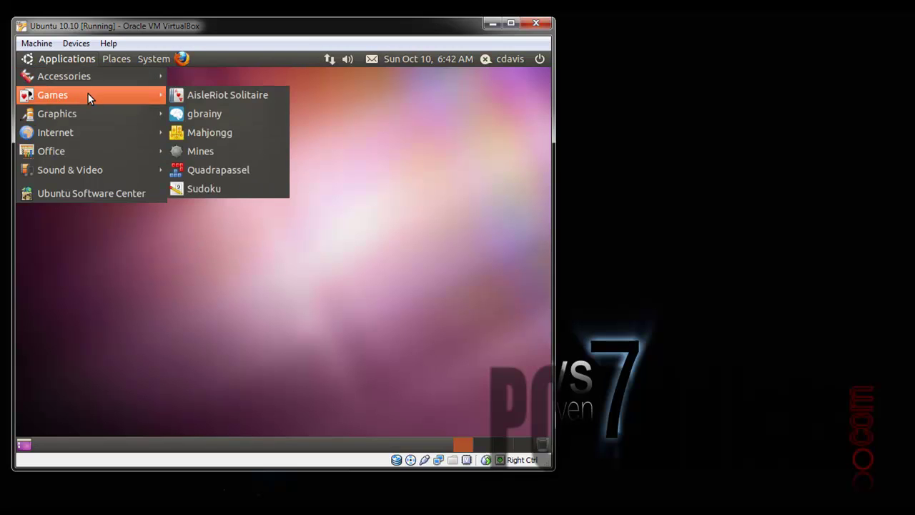
{"action": "mouse_move", "coordinate": [93, 113]}
{"action": "mouse_move", "coordinate": [98, 95]}
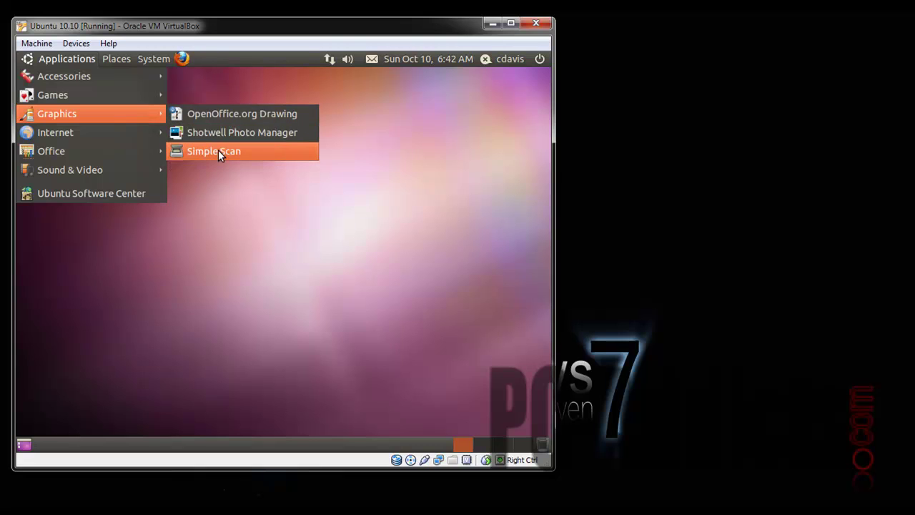
{"action": "mouse_move", "coordinate": [118, 130]}
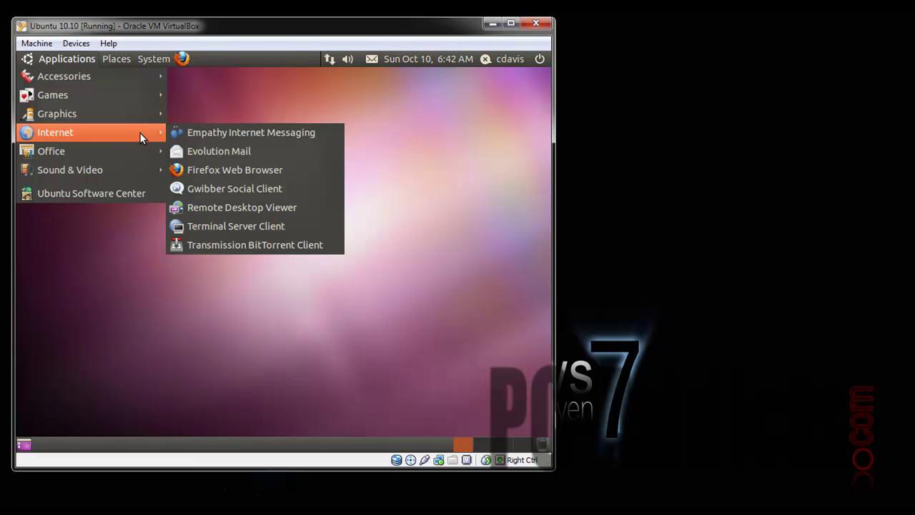
{"action": "mouse_move", "coordinate": [138, 145]}
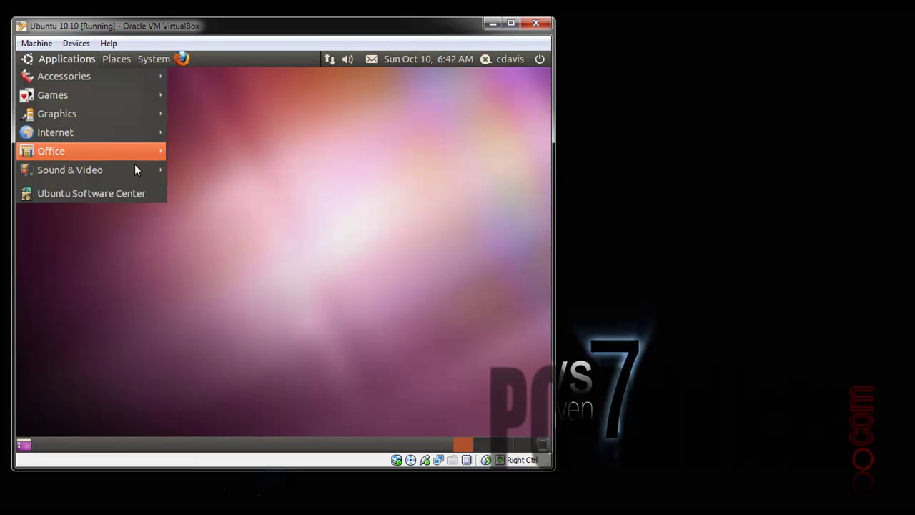
{"action": "mouse_move", "coordinate": [132, 170]}
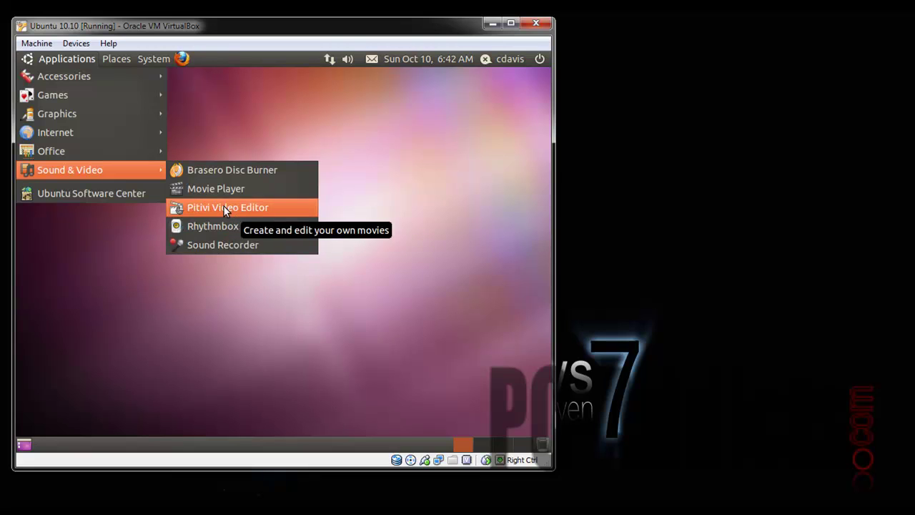
Open the system's Appearance preferences and review the available themes.
{"action": "mouse_move", "coordinate": [145, 63]}
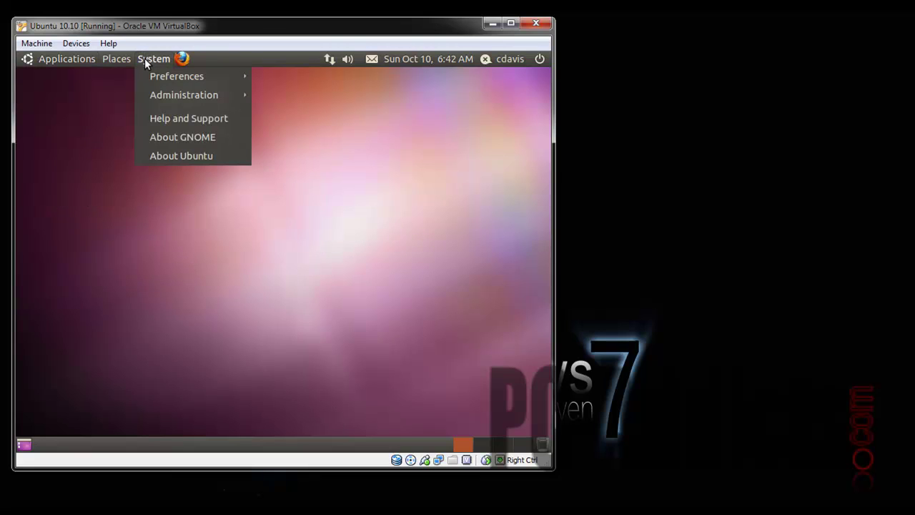
{"action": "mouse_move", "coordinate": [165, 77]}
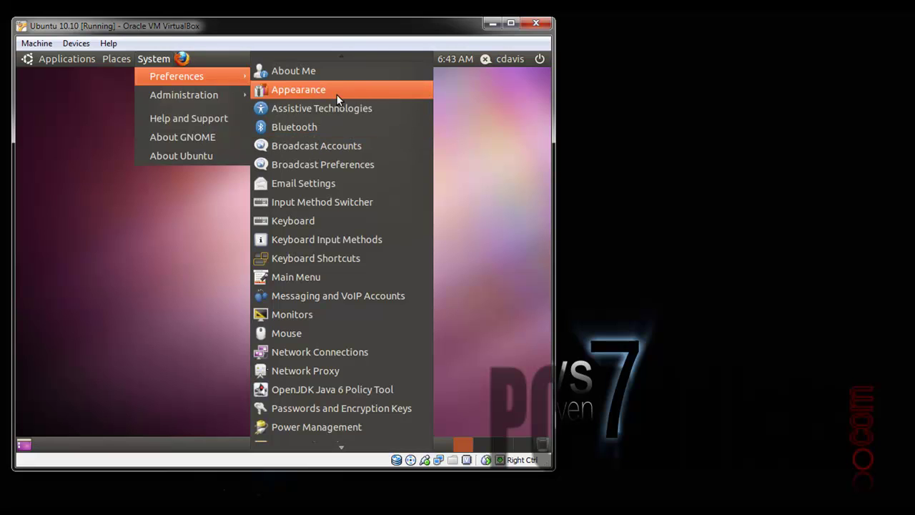
{"action": "left_click", "coordinate": [301, 84]}
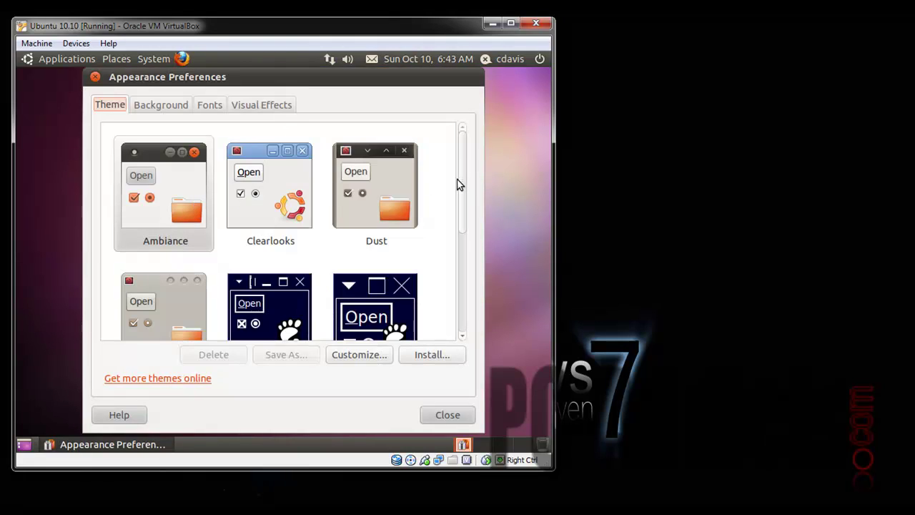
{"action": "left_click_drag", "start_coordinate": [460, 184], "coordinate": [424, 145]}
Try the dark wood, water-drop and green palm-leaf backgrounds, and set the desktop background to the orange leaf on dark grey.
{"action": "left_click", "coordinate": [169, 109]}
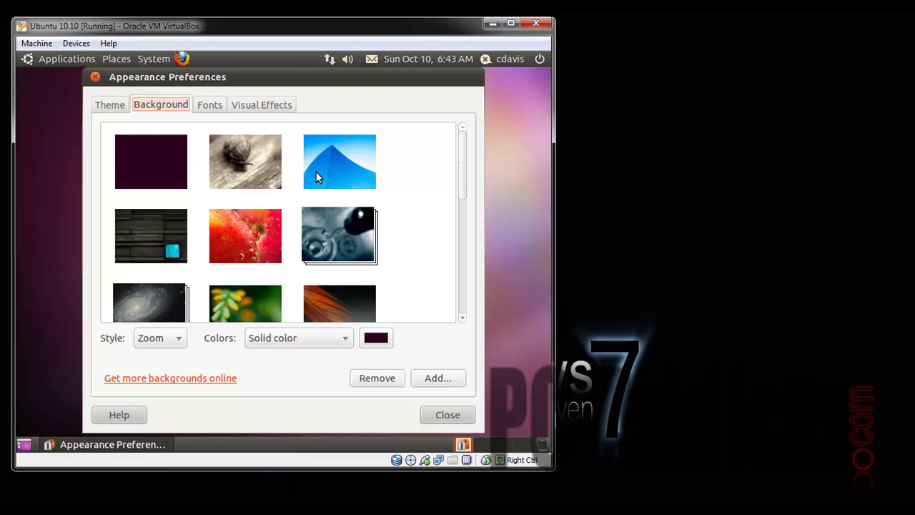
{"action": "left_click", "coordinate": [166, 228]}
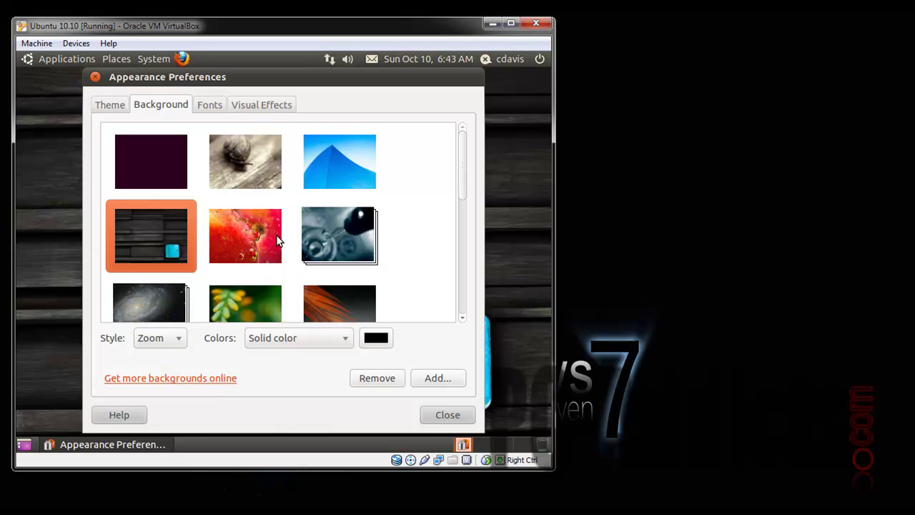
{"action": "left_click", "coordinate": [331, 233]}
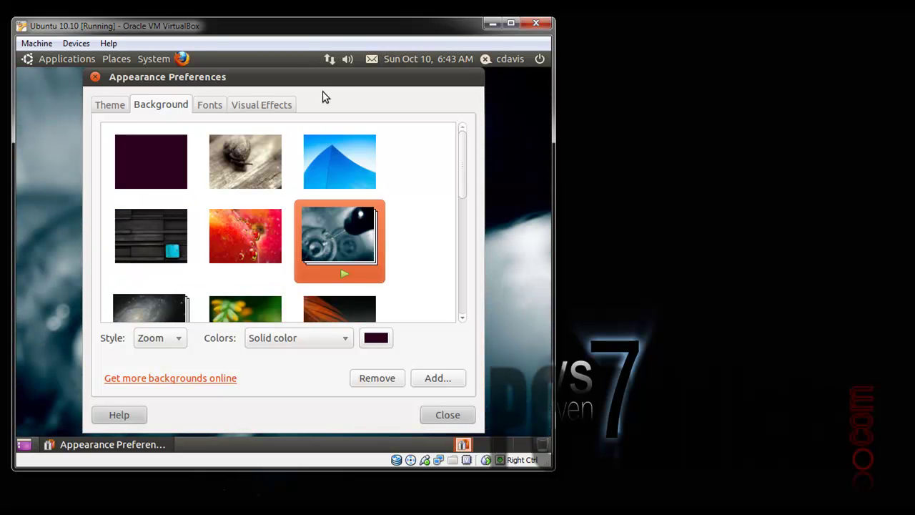
{"action": "mouse_move", "coordinate": [321, 82]}
{"action": "left_mouse_down"}
{"action": "mouse_move", "coordinate": [207, 337]}
{"action": "mouse_move", "coordinate": [204, 376]}
{"action": "mouse_move", "coordinate": [271, 206]}
{"action": "mouse_move", "coordinate": [302, 76]}
{"action": "mouse_move", "coordinate": [320, 76]}
{"action": "left_mouse_up"}
{"action": "scroll", "coordinate": [292, 206], "scroll_direction": "down", "scroll_amount": 4}
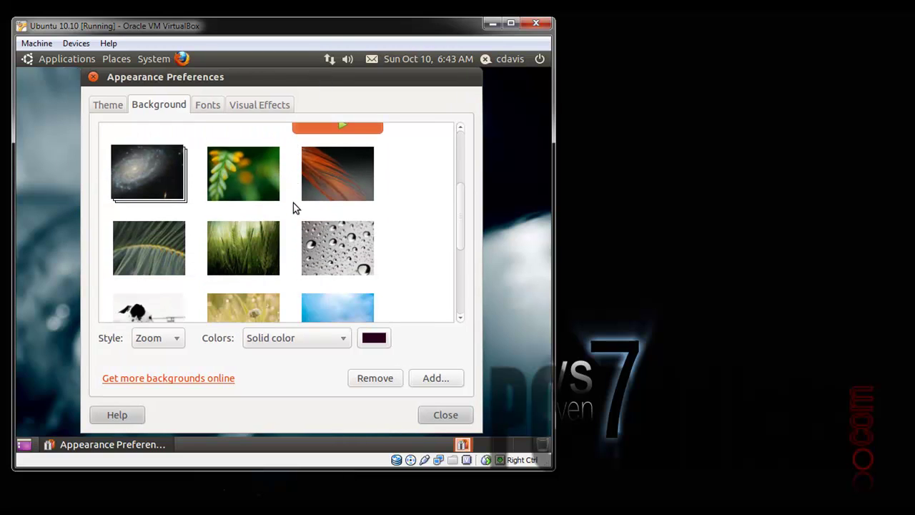
{"action": "left_click", "coordinate": [157, 248]}
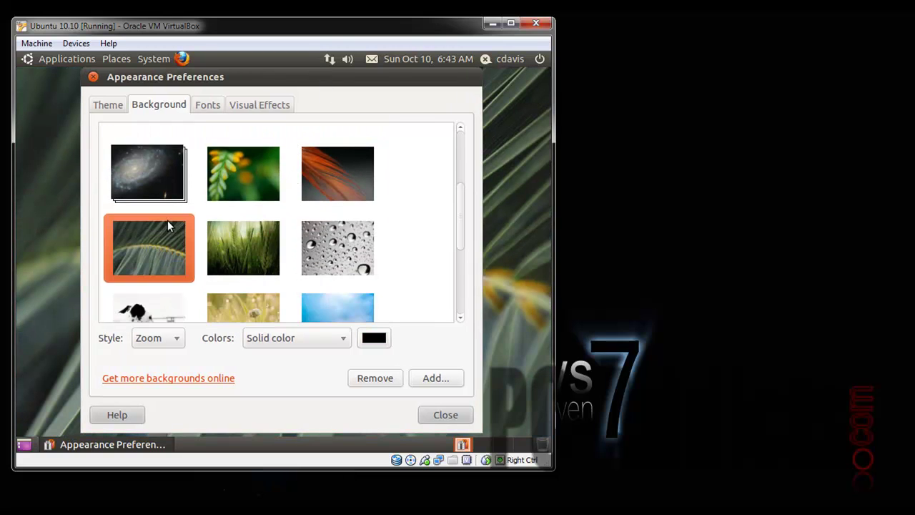
{"action": "left_click", "coordinate": [348, 175]}
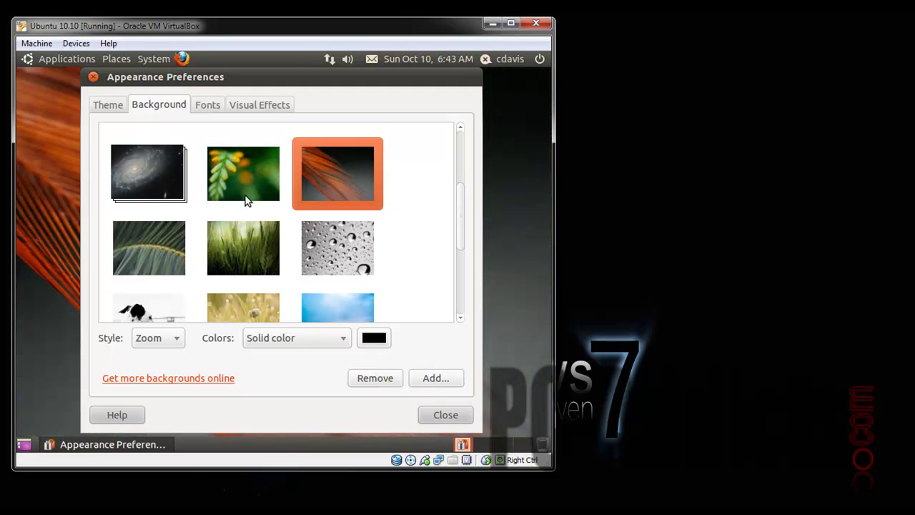
Review the Fonts and Visual Effects settings in the Appearance preferences and close the dialog.
{"action": "left_click", "coordinate": [205, 105]}
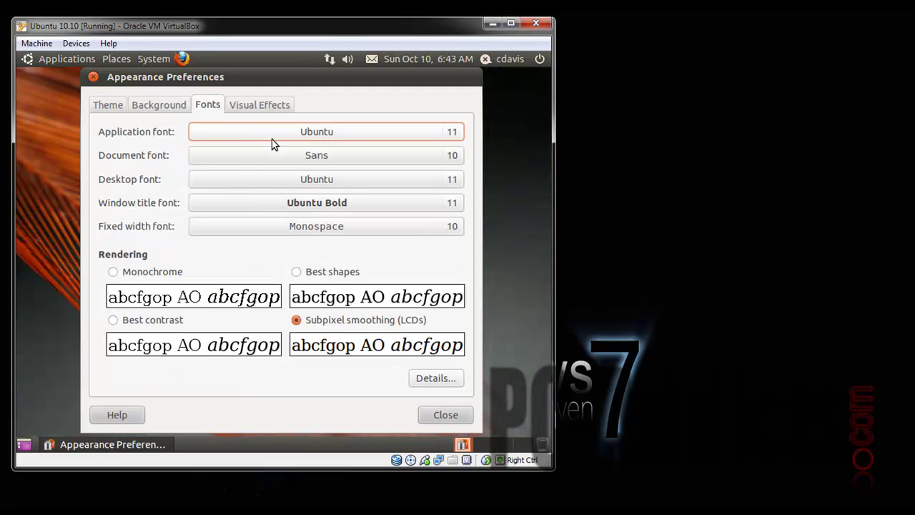
{"action": "left_click", "coordinate": [279, 105]}
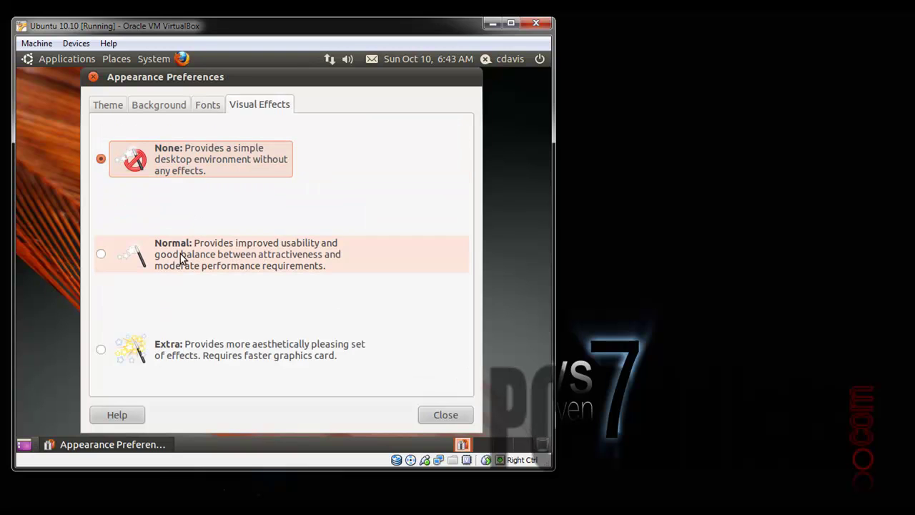
{"action": "left_click", "coordinate": [449, 417]}
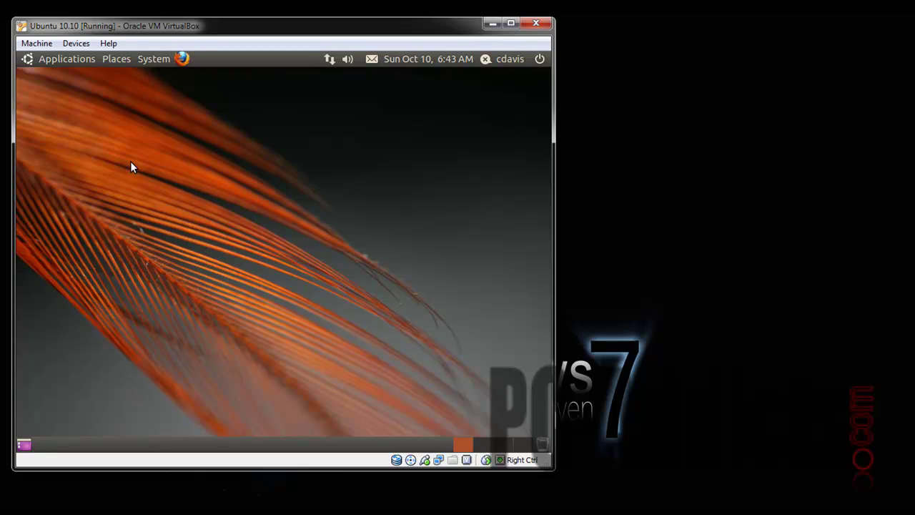
Open the Ubuntu Software Center.
{"action": "left_click", "coordinate": [161, 58]}
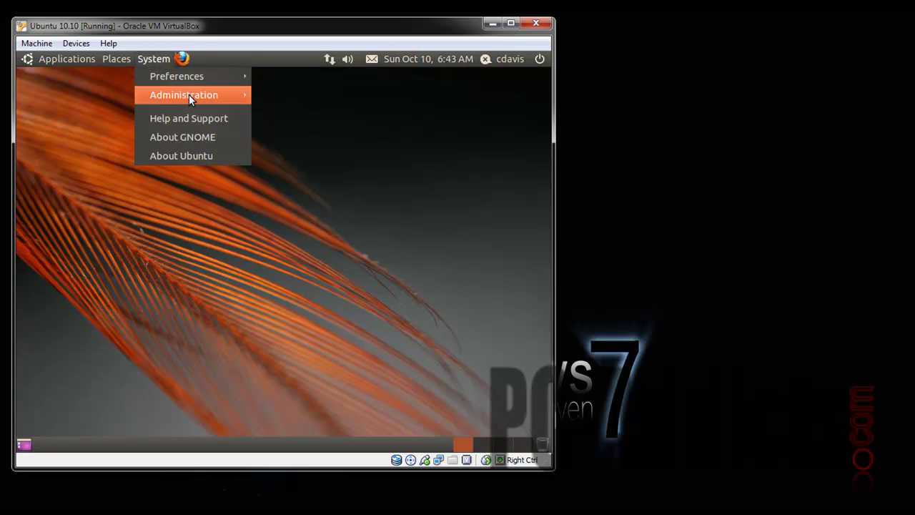
{"action": "mouse_move", "coordinate": [31, 58]}
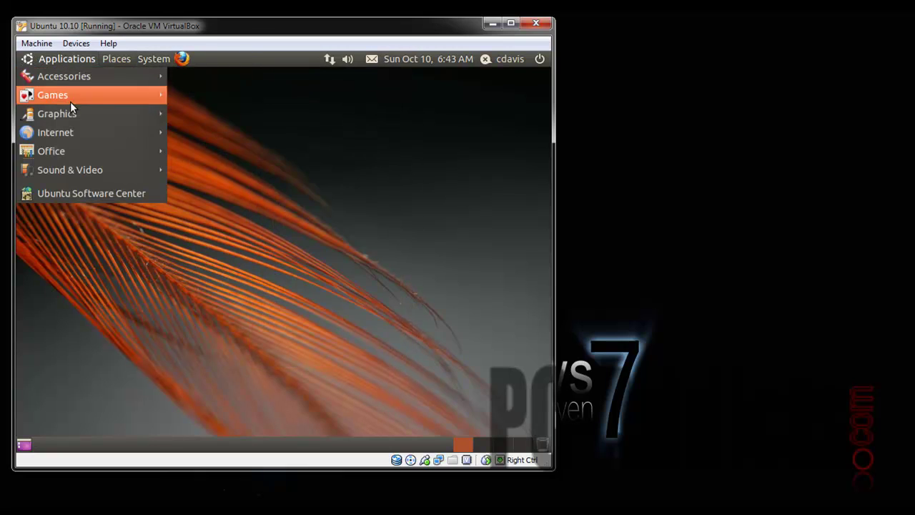
{"action": "left_click", "coordinate": [85, 194]}
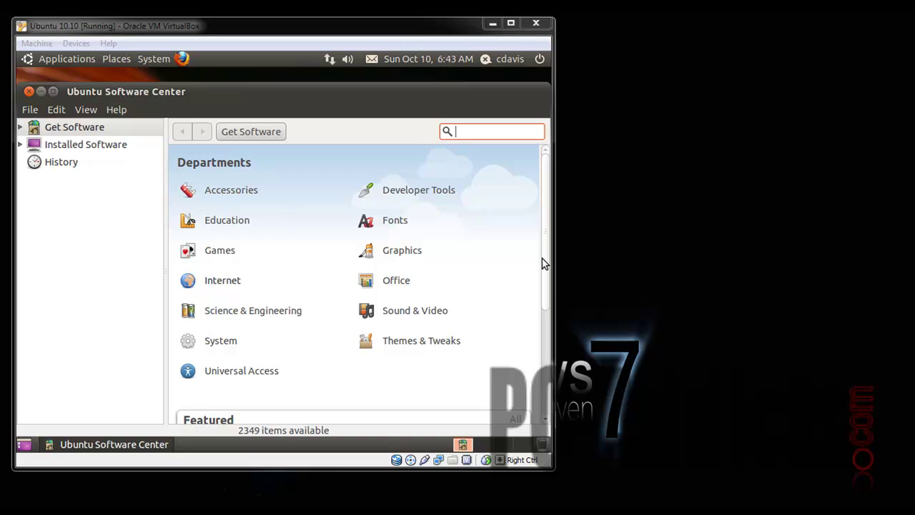
Place the Windows Task Manager beside the virtual machine window with its performance graphs in view.
{"action": "left_click_drag", "start_coordinate": [914, 24], "coordinate": [762, 52]}
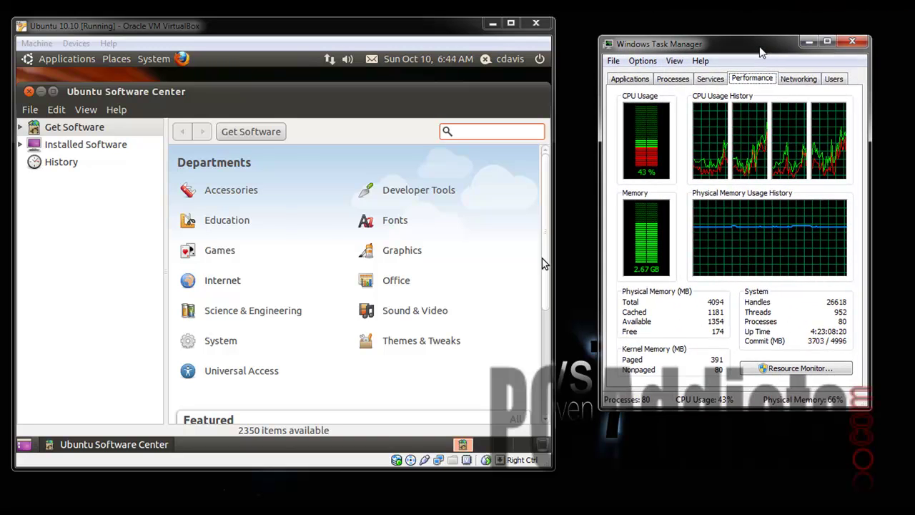
{"action": "left_click_drag", "start_coordinate": [762, 52], "coordinate": [753, 40]}
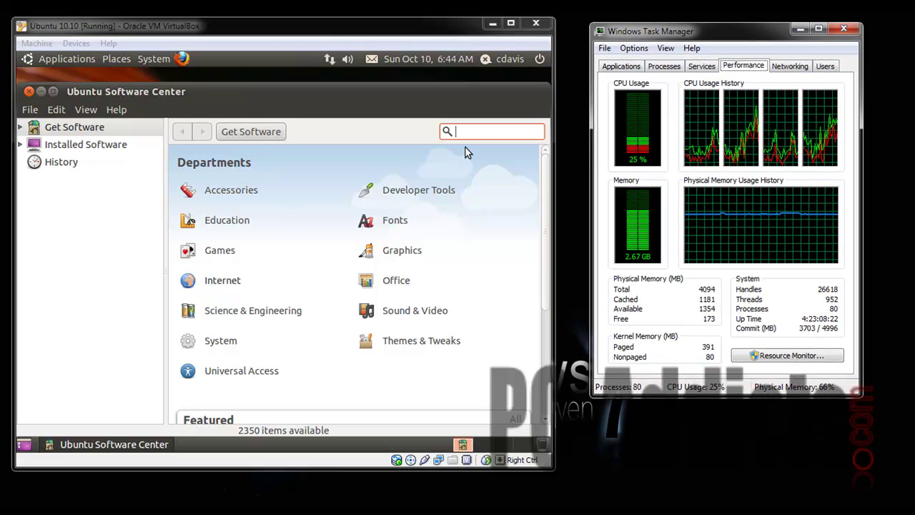
Expand the Get Software sources, search the Software Center for xchat, and close the Software Center.
{"action": "left_click", "coordinate": [21, 131]}
{"action": "left_click", "coordinate": [20, 129]}
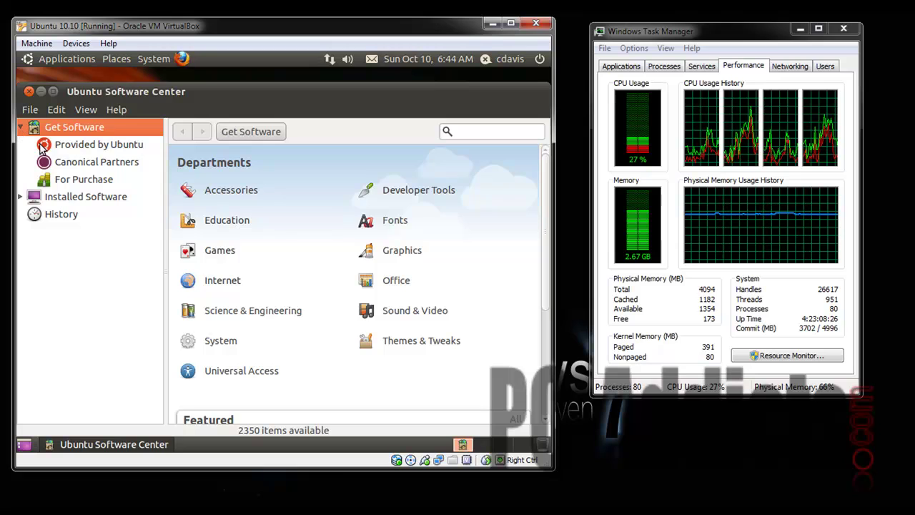
{"action": "left_click", "coordinate": [493, 131]}
{"action": "type", "text": "xchat"}
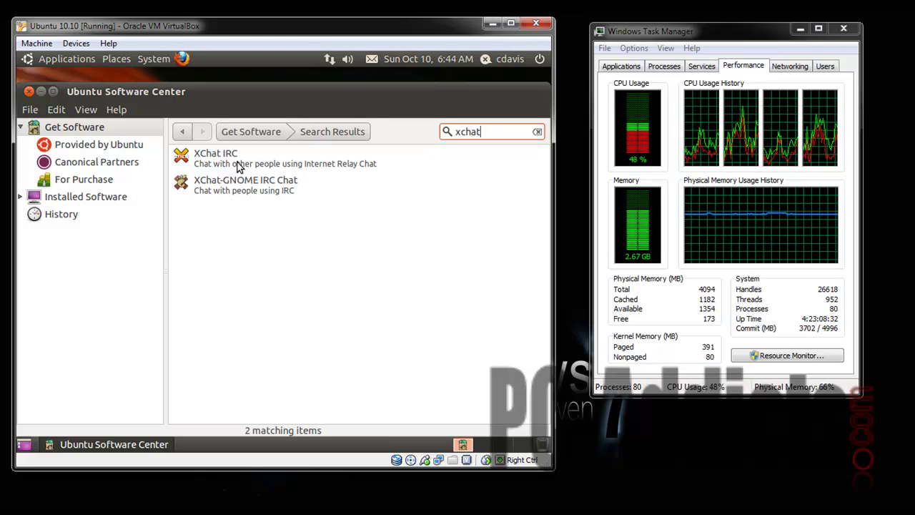
{"action": "left_click", "coordinate": [29, 92]}
Examine the tools offered among the system's Preferences and Administration entries.
{"action": "left_click", "coordinate": [154, 60]}
{"action": "mouse_move", "coordinate": [163, 77]}
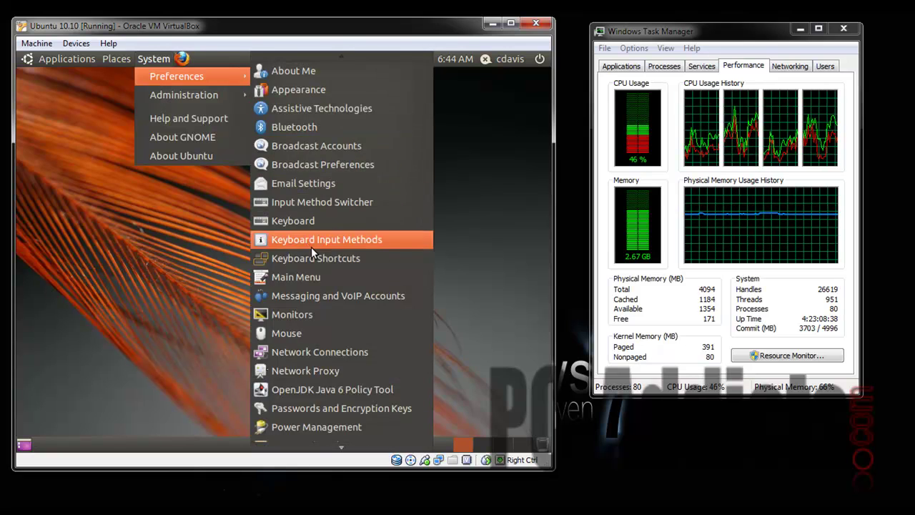
{"action": "mouse_move", "coordinate": [356, 449]}
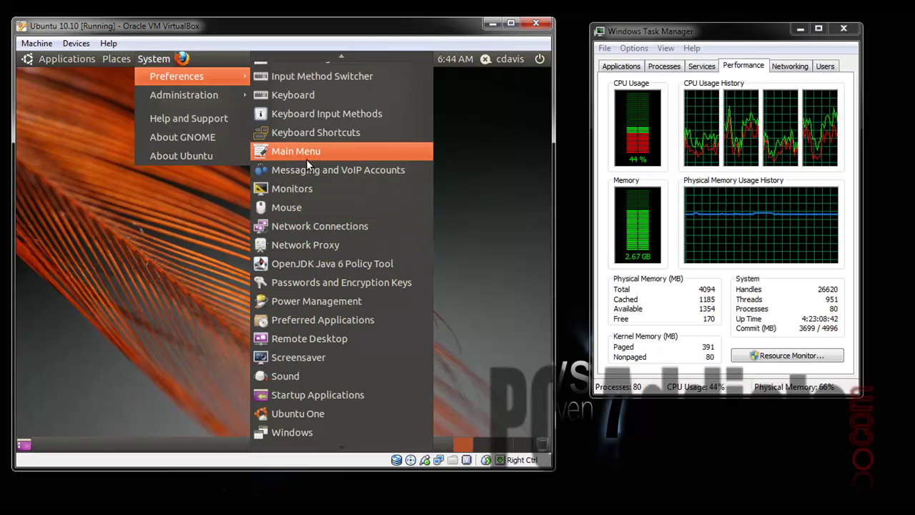
{"action": "mouse_move", "coordinate": [180, 97]}
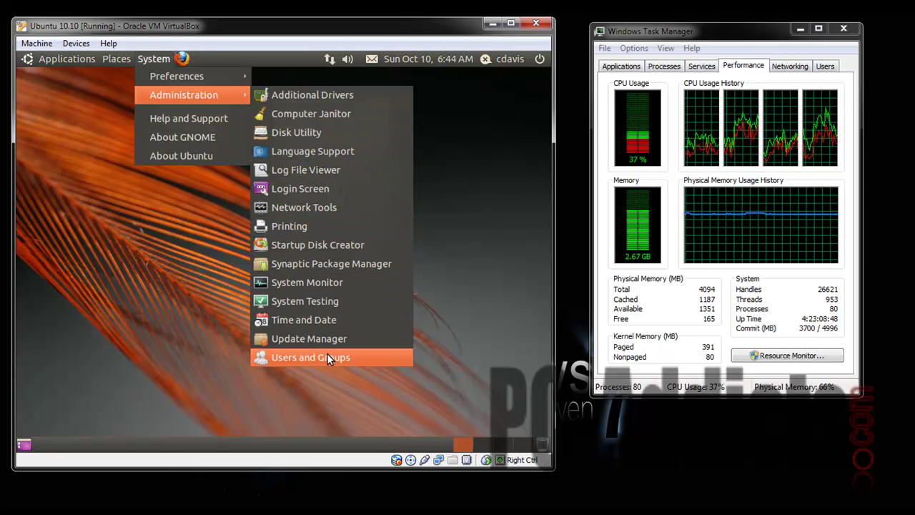
{"action": "left_click", "coordinate": [506, 107]}
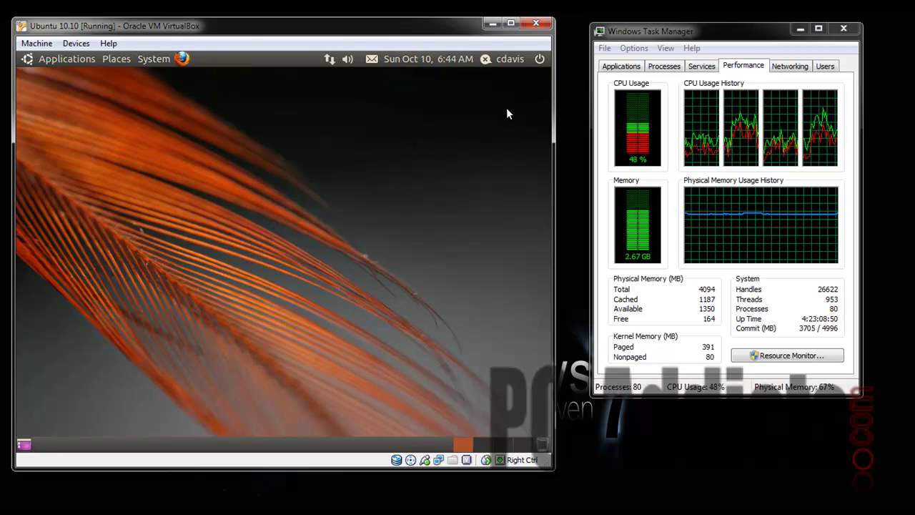
Look over the user's chat status and account options and the installed application categories, including Internet.
{"action": "left_click", "coordinate": [514, 62]}
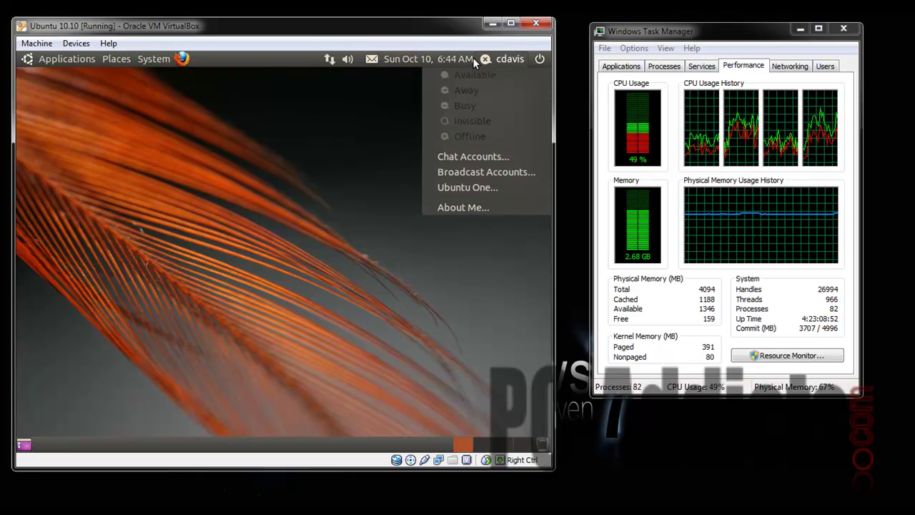
{"action": "left_click", "coordinate": [350, 81]}
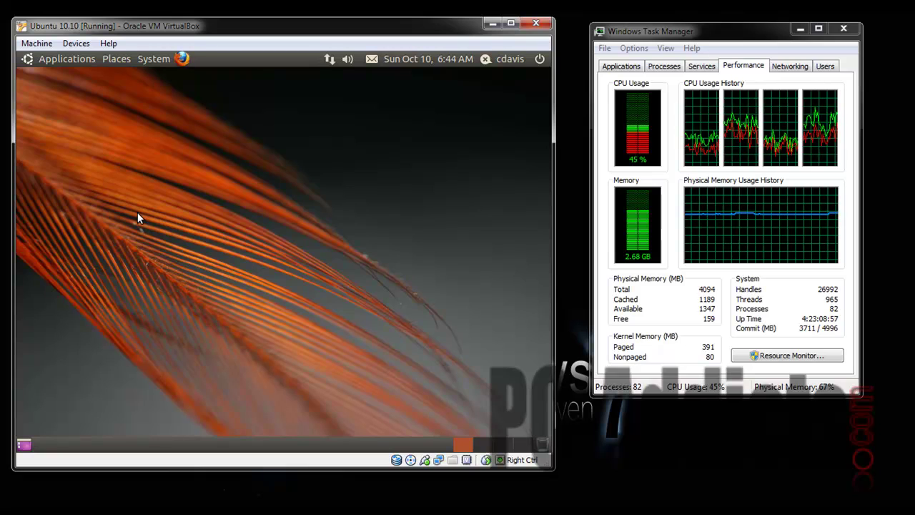
{"action": "left_click", "coordinate": [35, 63]}
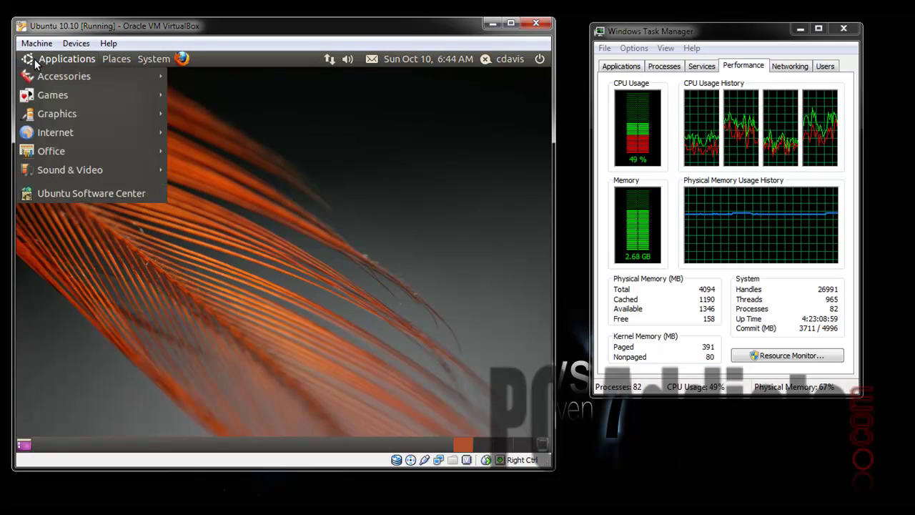
{"action": "mouse_move", "coordinate": [45, 93]}
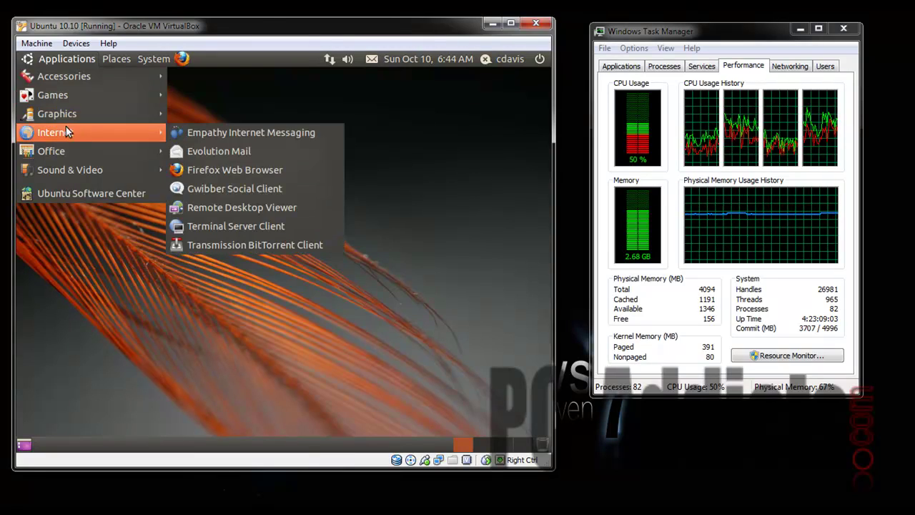
{"action": "mouse_move", "coordinate": [58, 113]}
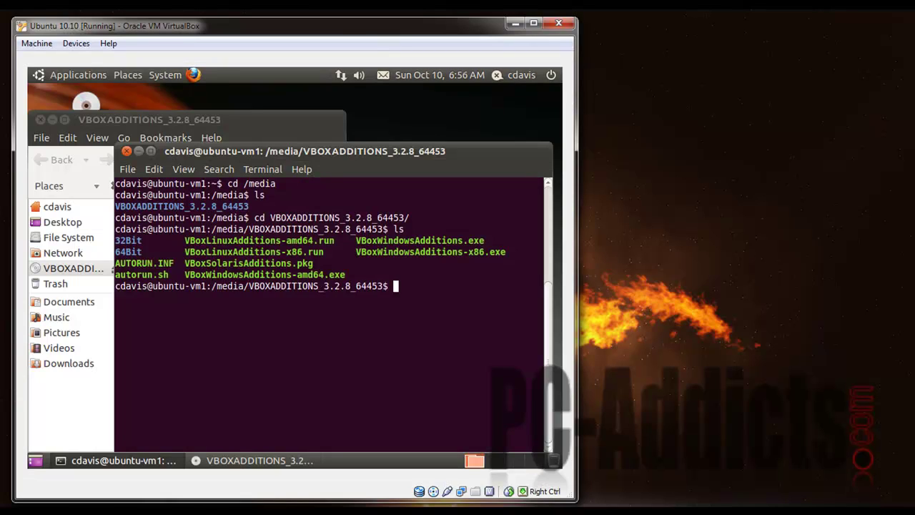
Enter the terminal command sudo ./VBoxLinuxAdditions-amd64.run from the mounted VBOXADDITIONS_3.2.8_64453 disc folder.
{"action": "type", "text": "sudo ./VBoxLin"}
{"action": "key", "text": "Tab"}
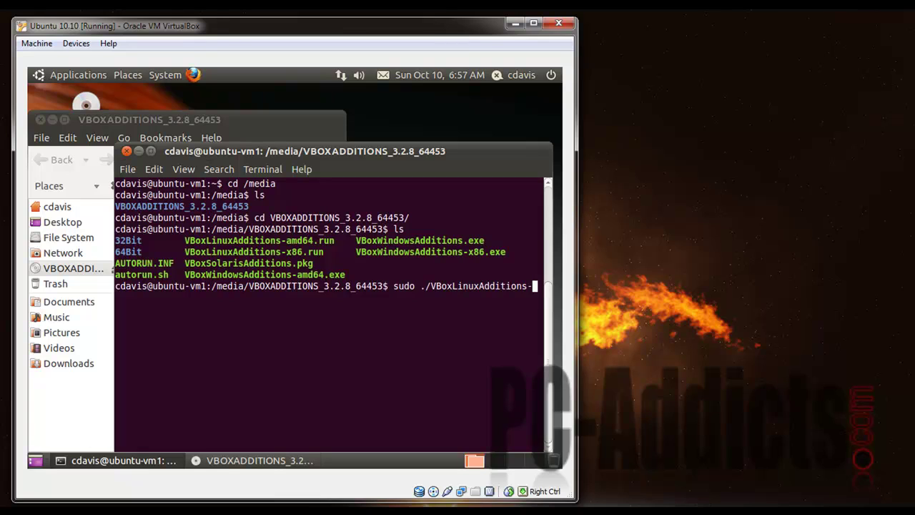
{"action": "type", "text": "am"}
{"action": "key", "text": "Tab"}
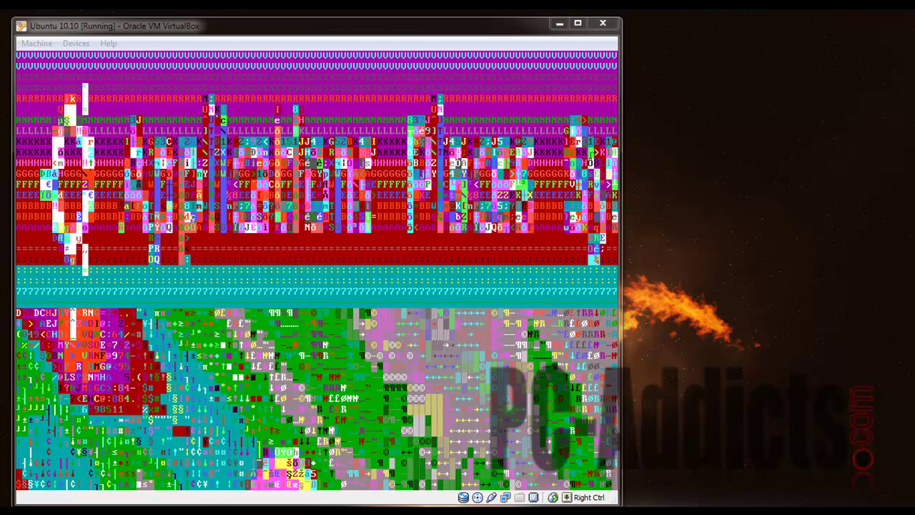
Close the virtual machine with the Power off the machine option.
{"action": "mouse_move", "coordinate": [615, 502]}
{"action": "left_mouse_down"}
{"action": "mouse_move", "coordinate": [605, 492]}
{"action": "mouse_move", "coordinate": [629, 506]}
{"action": "mouse_move", "coordinate": [607, 504]}
{"action": "left_mouse_up"}
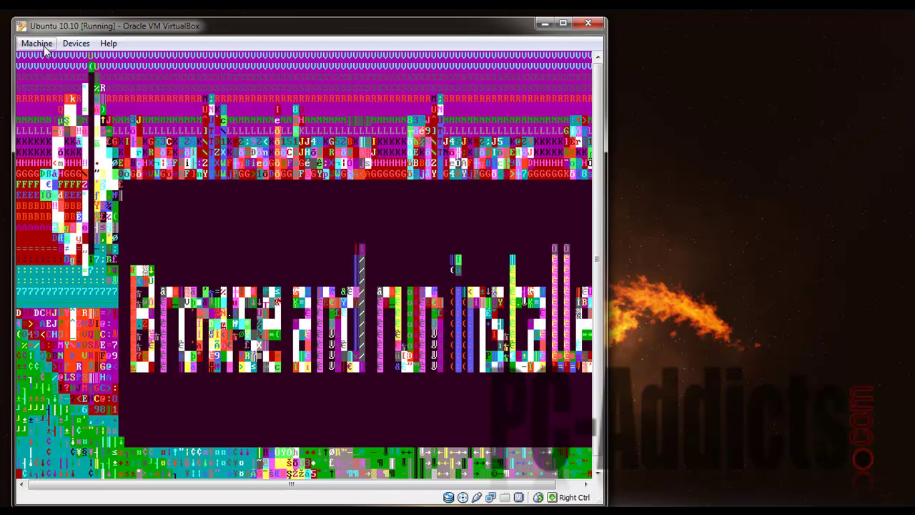
{"action": "left_click", "coordinate": [38, 46]}
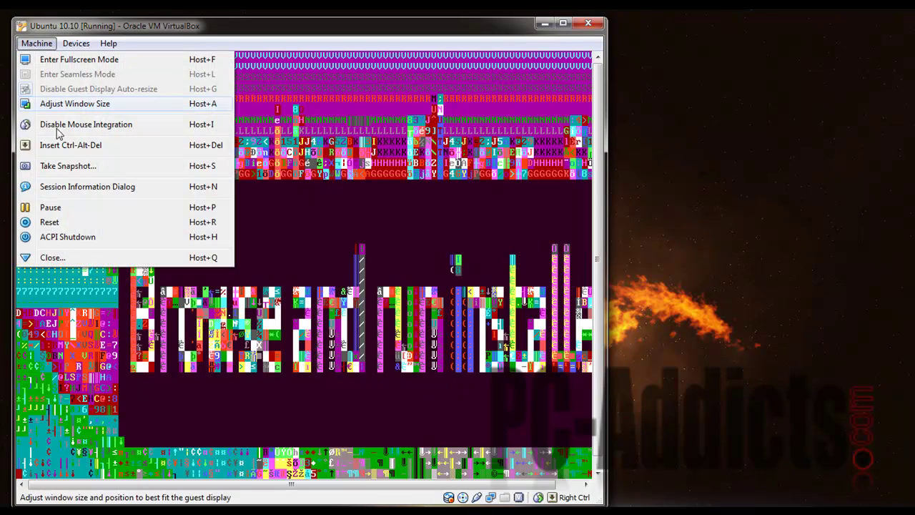
{"action": "left_click", "coordinate": [72, 256]}
{"action": "left_click", "coordinate": [315, 280]}
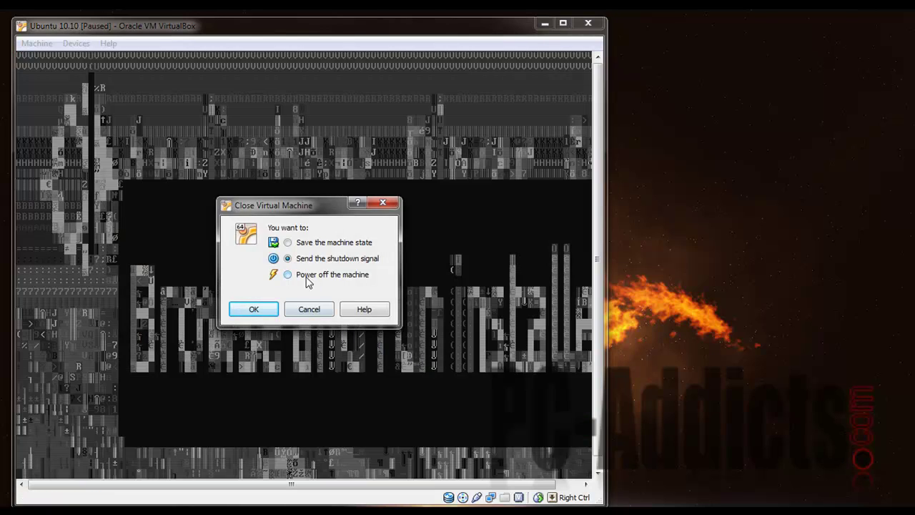
{"action": "left_click", "coordinate": [243, 310]}
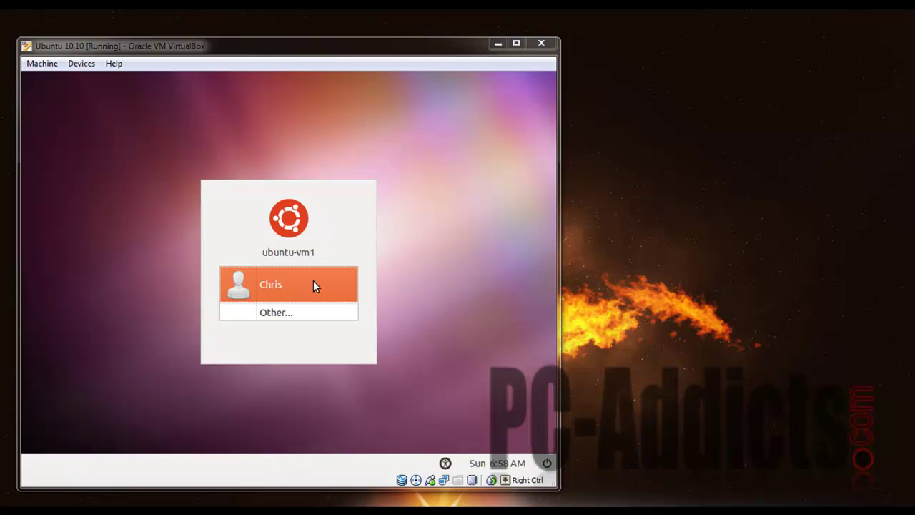
Log in to the Ubuntu user account with its password and slightly enlarge the virtual machine window.
{"action": "left_click", "coordinate": [313, 284]}
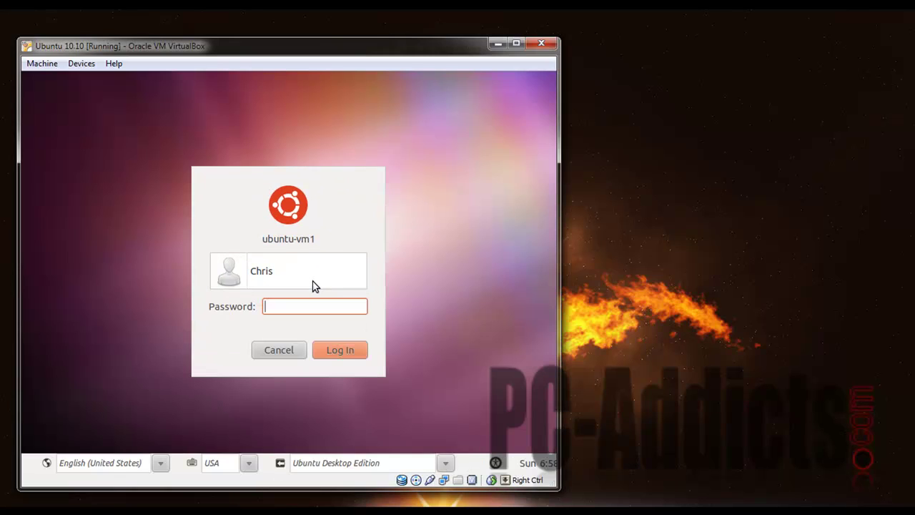
{"action": "type", "text": "*******"}
{"action": "key", "text": "Return"}
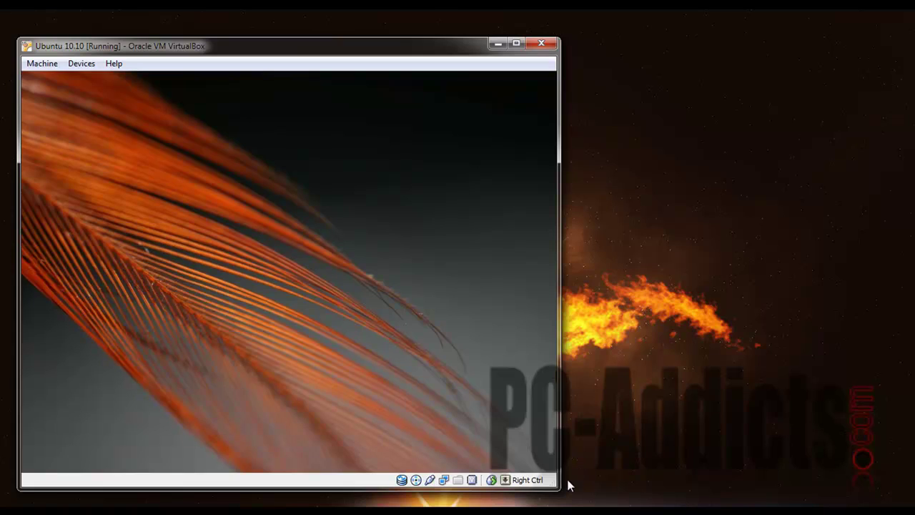
{"action": "mouse_move", "coordinate": [560, 490]}
{"action": "left_mouse_down"}
{"action": "mouse_move", "coordinate": [575, 498]}
{"action": "mouse_move", "coordinate": [567, 495]}
{"action": "left_mouse_up"}
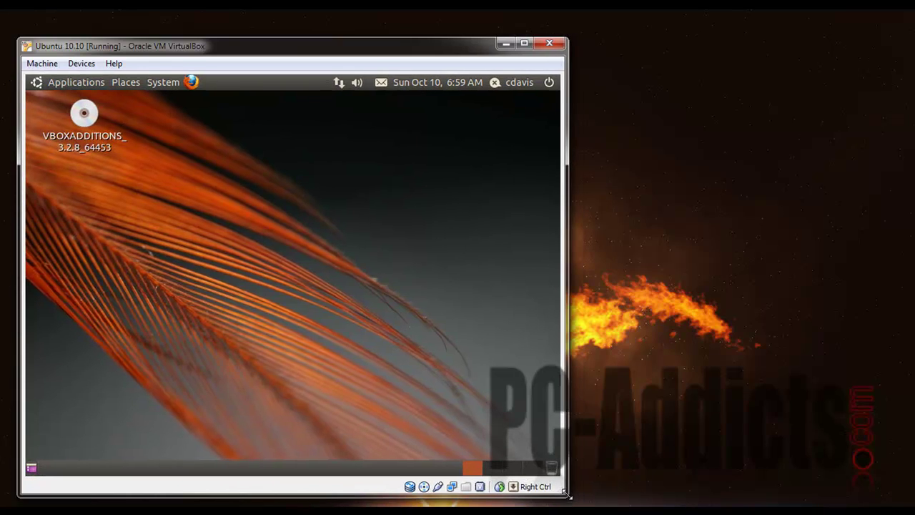
{"action": "left_click", "coordinate": [73, 84]}
{"action": "left_click", "coordinate": [163, 83]}
{"action": "mouse_move", "coordinate": [168, 102]}
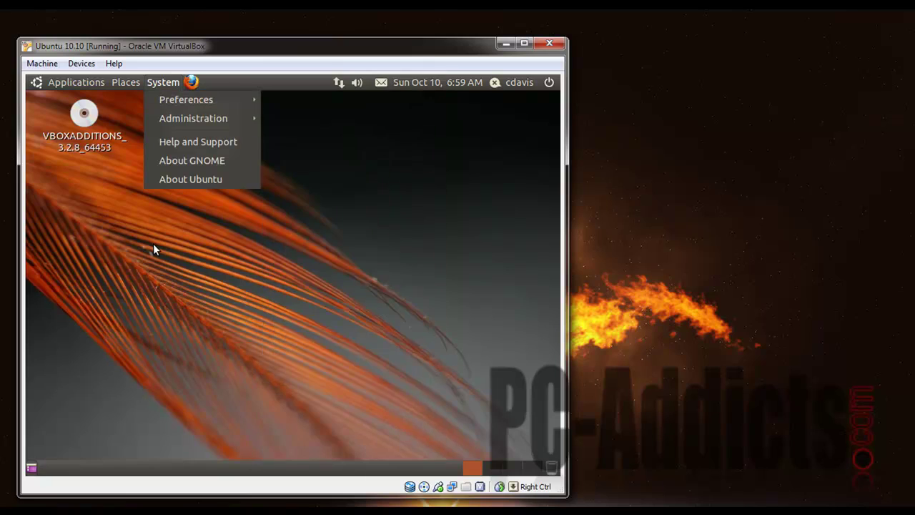
{"action": "left_click", "coordinate": [153, 316]}
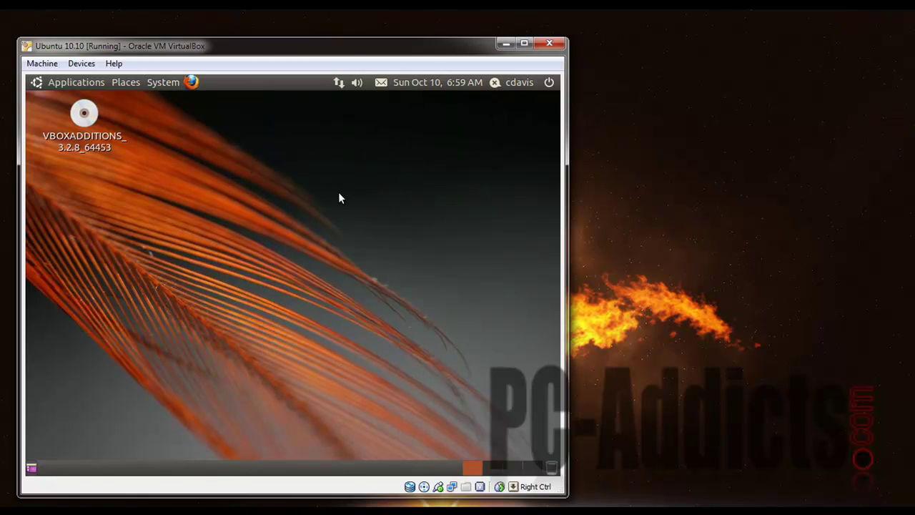
Open the Additional Drivers tool from the system's administration tools.
{"action": "left_click", "coordinate": [163, 81]}
{"action": "mouse_move", "coordinate": [173, 118]}
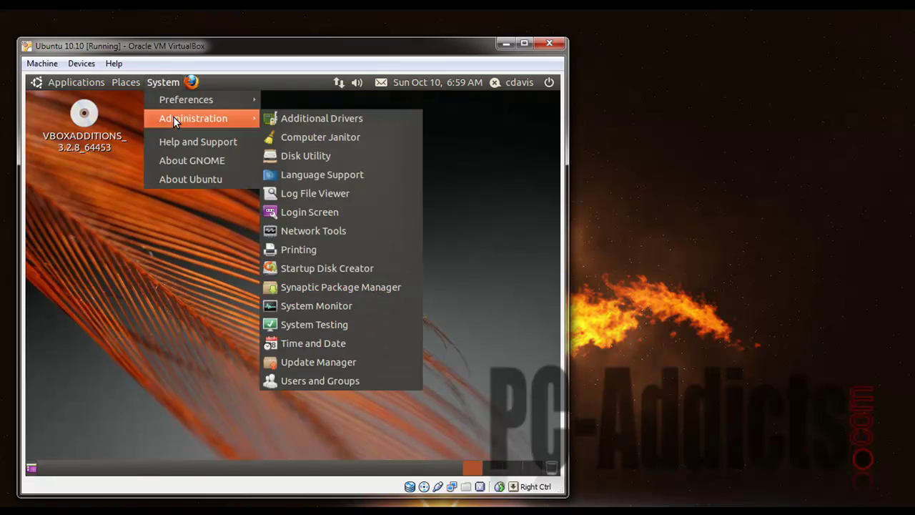
{"action": "left_click", "coordinate": [278, 122]}
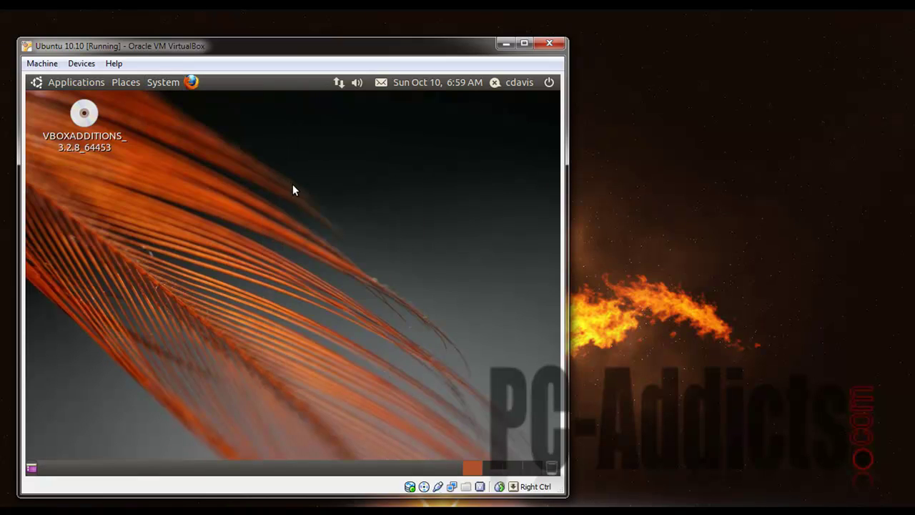